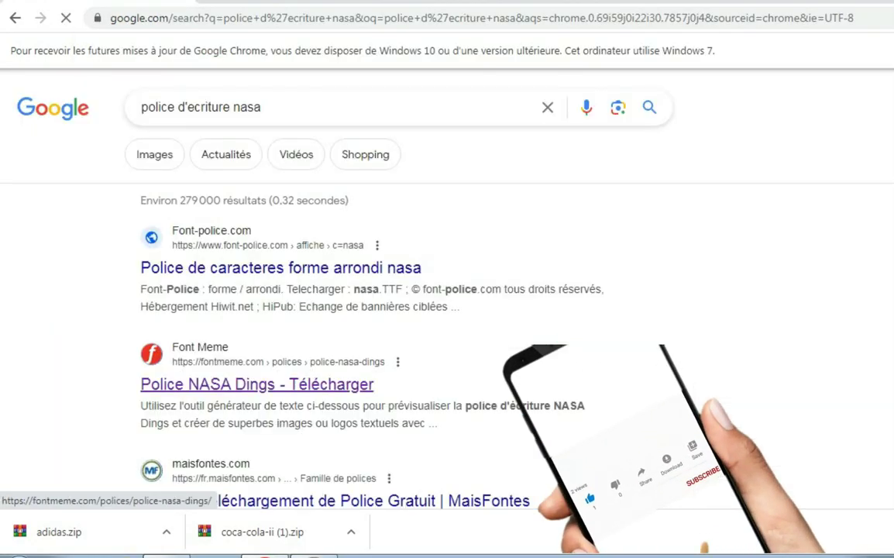
# - Open the Font Meme NASA Dings page, then the FFonts adidas font download page
pyautogui.click(194, 445)
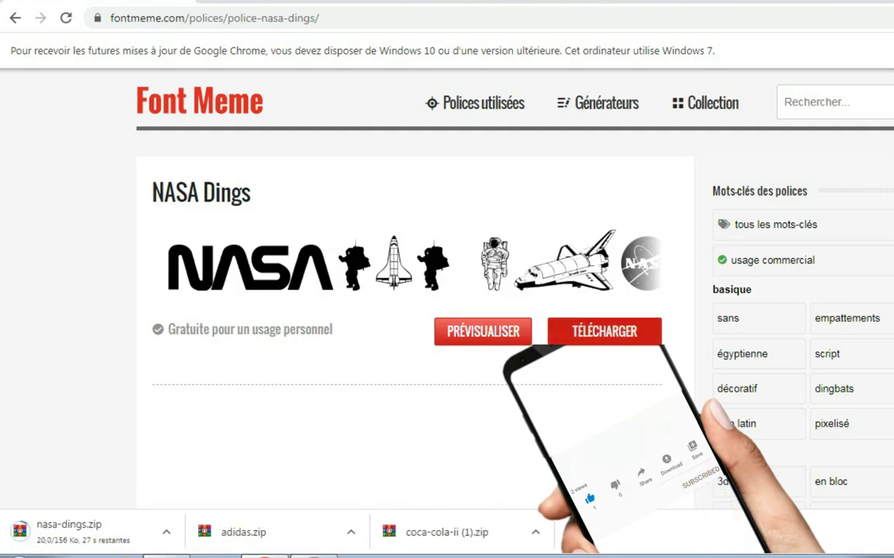
pyautogui.write('polce')
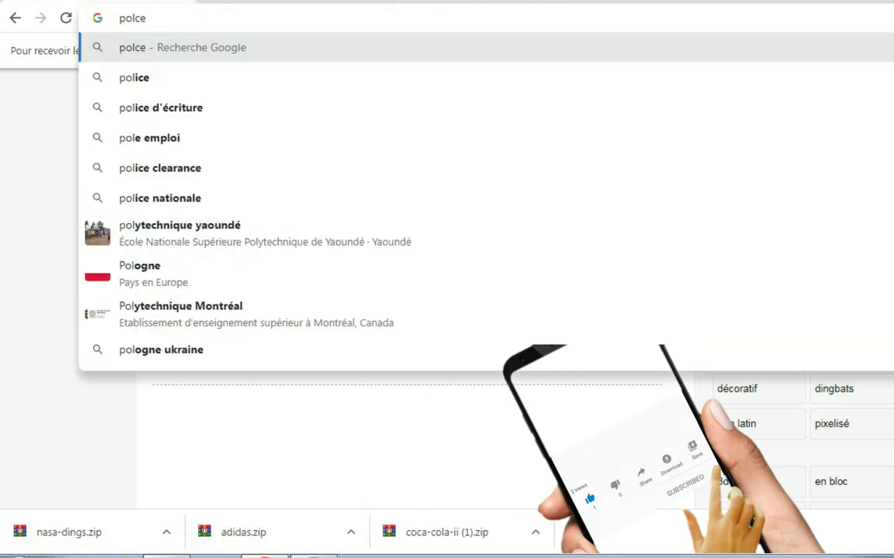
pyautogui.write(" d'ecriture adidas")
pyautogui.press('Return')
pyautogui.click(325, 326)
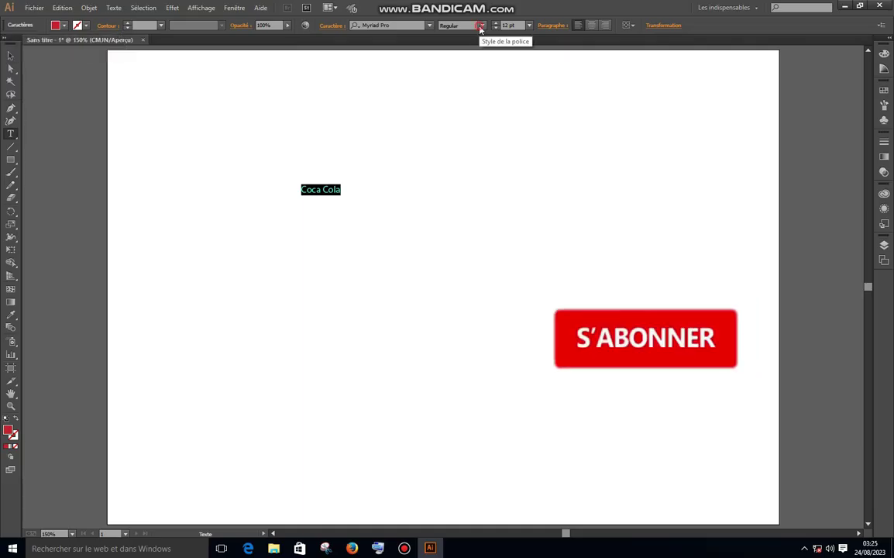
pyautogui.click(480, 29)
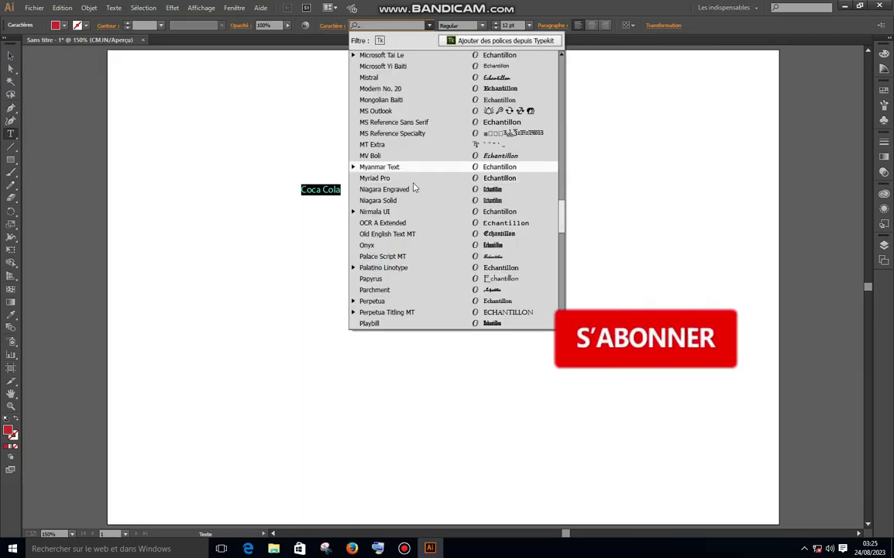
# - Set the Coca Cola text to 96 pt in the Coca Cola ii font
pyautogui.click(498, 25)
pyautogui.scroll(6, 498, 26)
pyautogui.click(390, 25)
pyautogui.write('co')
pyautogui.press('Return')
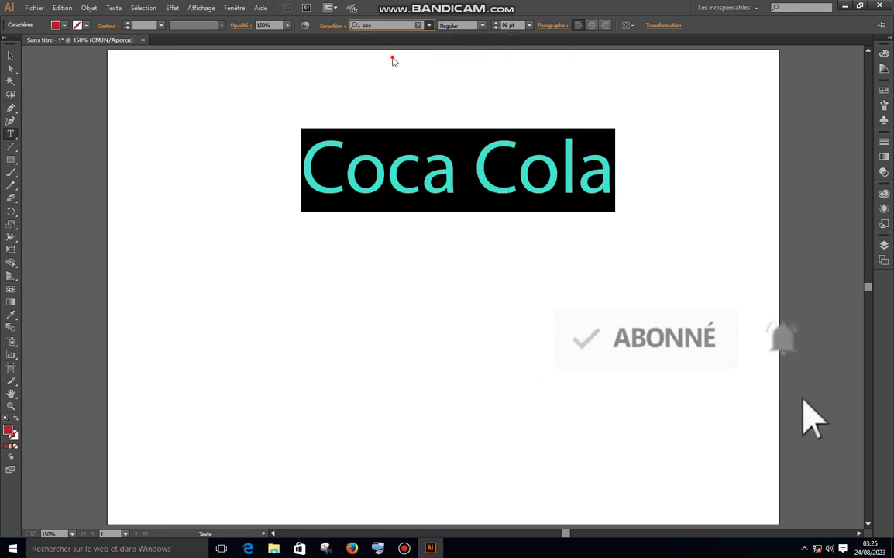
# - Add a new 'adidas' line of text and set it in the adidas font
pyautogui.click(261, 367)
pyautogui.write('ad')
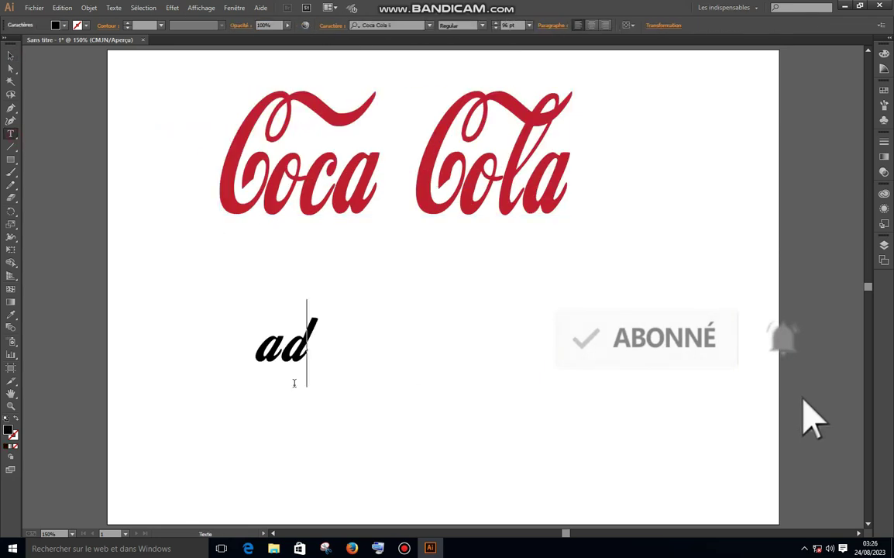
pyautogui.write('idas')
pyautogui.hotkey('ctrl', 'a')
pyautogui.click(387, 25)
pyautogui.write('adi')
pyautogui.press('Return')
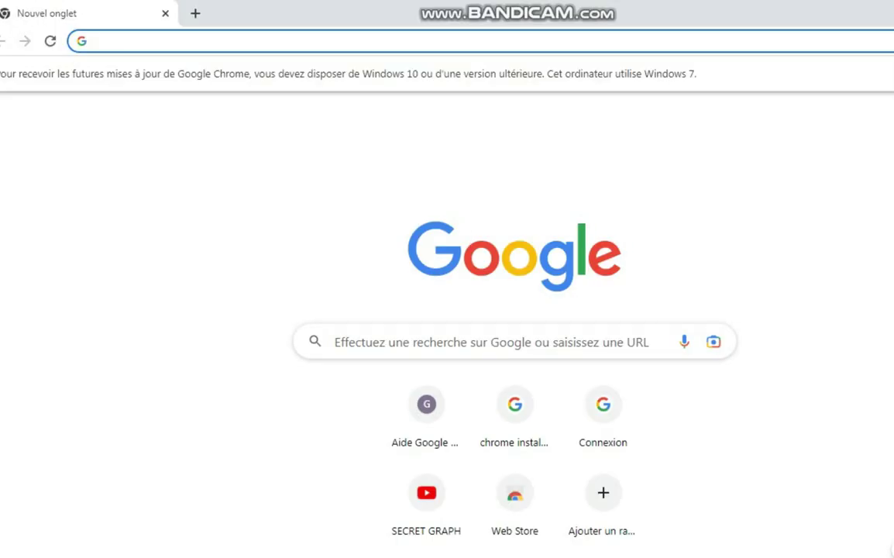
# - Search 'coca cola' fonts and download the Coca Cola ii zip from Font Meme
pyautogui.write('coca')
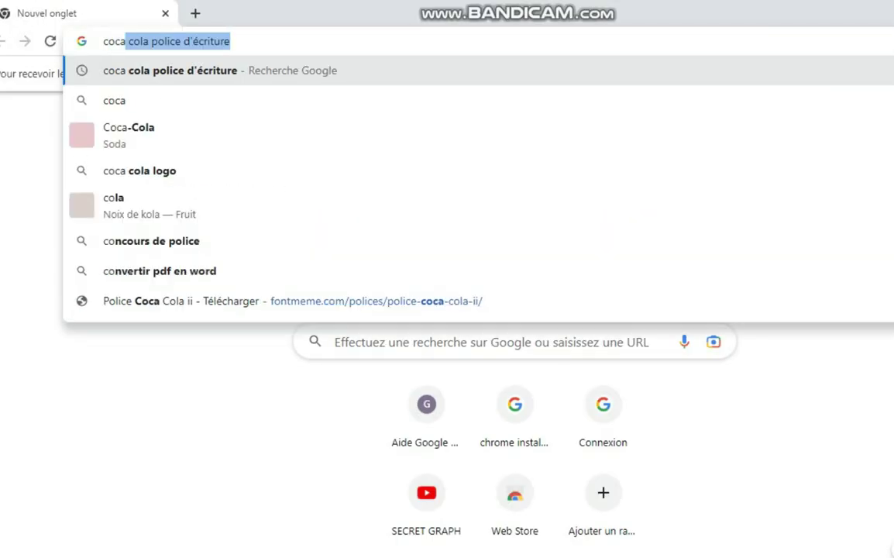
pyautogui.write(' cola')
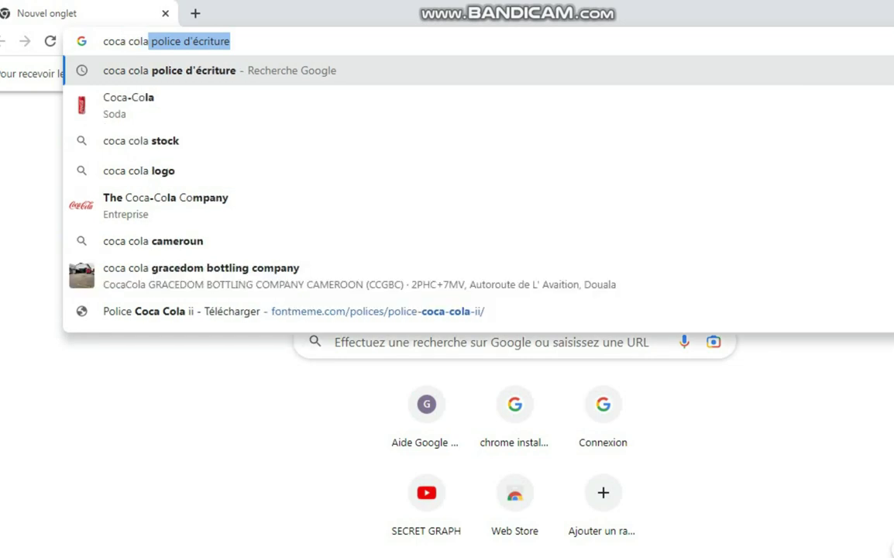
pyautogui.press('Return')
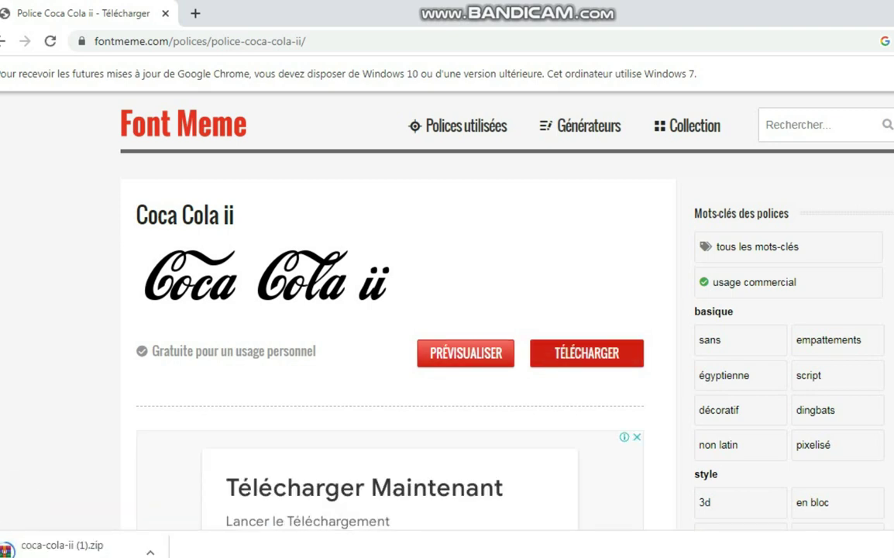
pyautogui.click(150, 552)
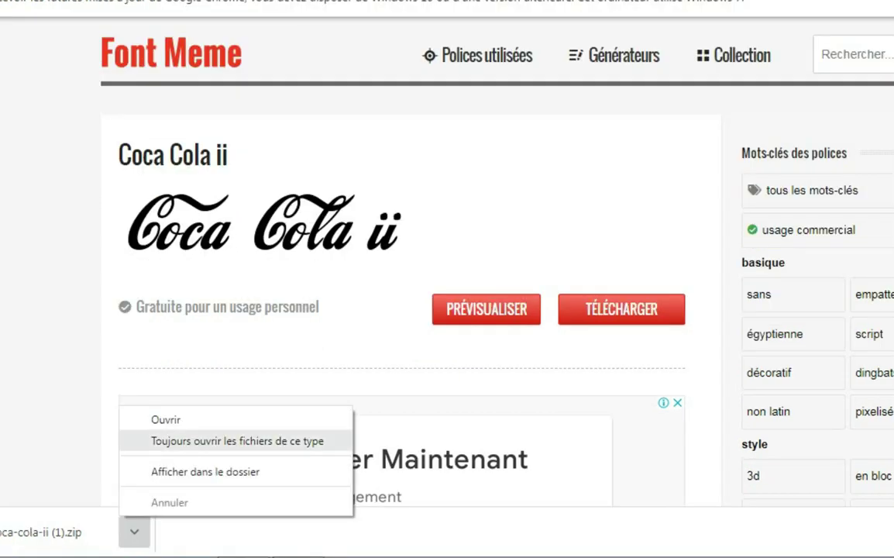
# - Show the coca-cola-ii (1) archive in Téléchargements and copy it
pyautogui.click(205, 471)
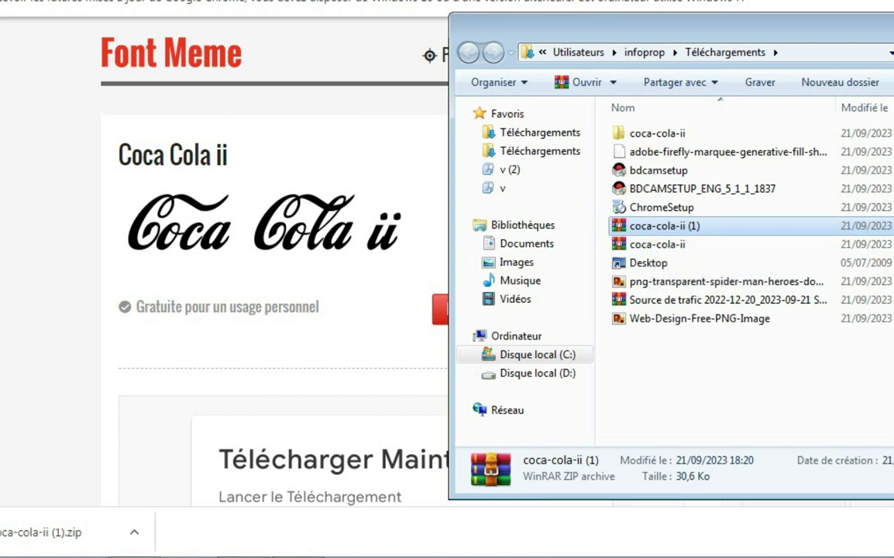
pyautogui.rightClick(666, 227)
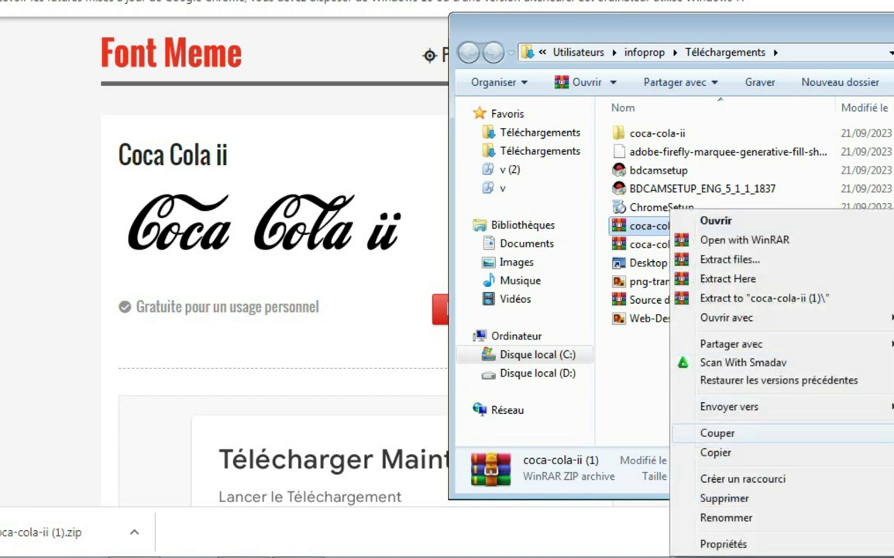
pyautogui.click(711, 452)
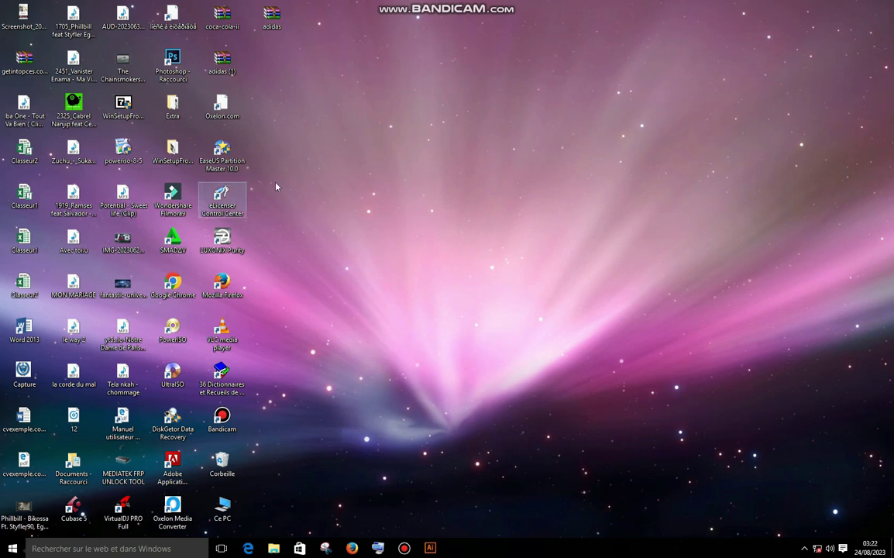
# - Create a new desktop folder named 'N POLICE'
pyautogui.rightClick(355, 99)
pyautogui.moveTo(403, 218)
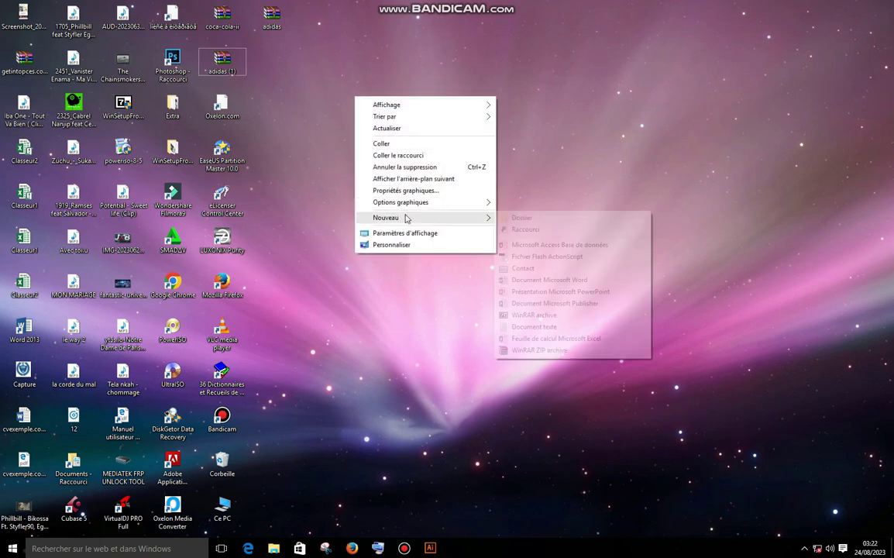
pyautogui.click(592, 221)
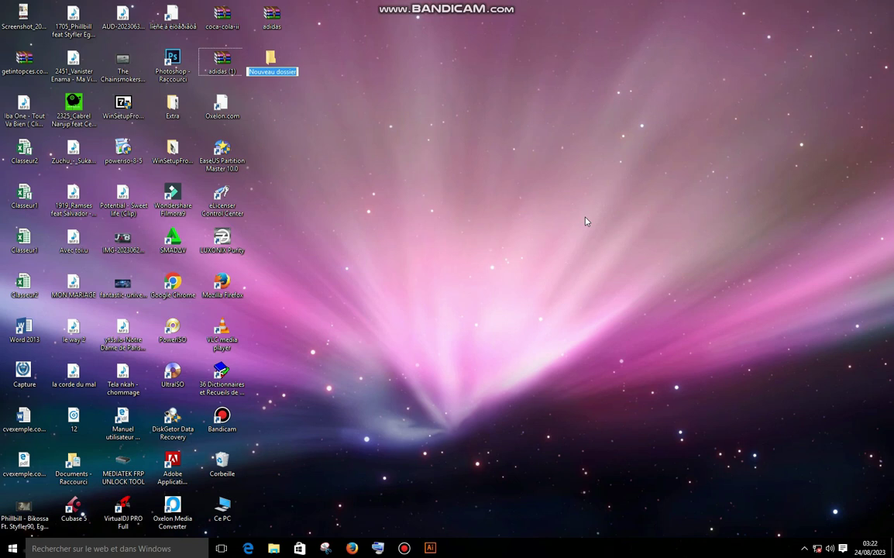
pyautogui.write('N PO')
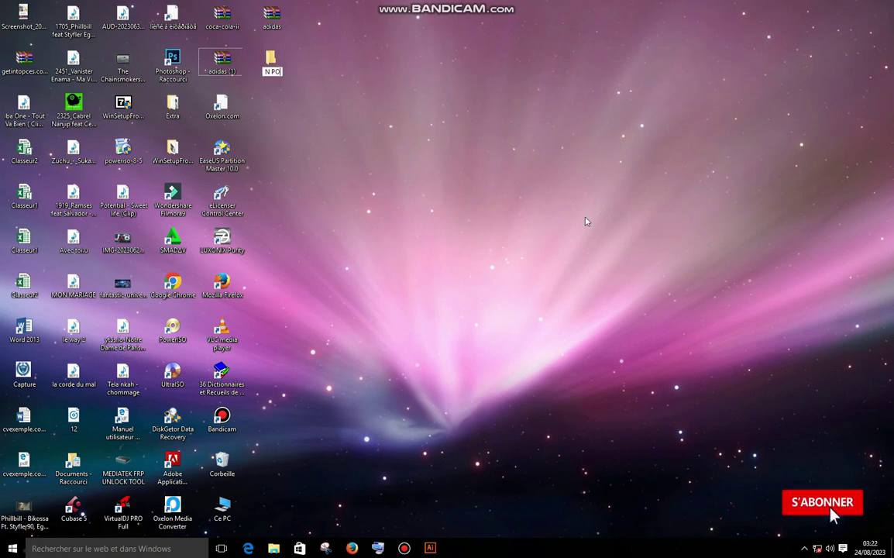
pyautogui.write('LICE')
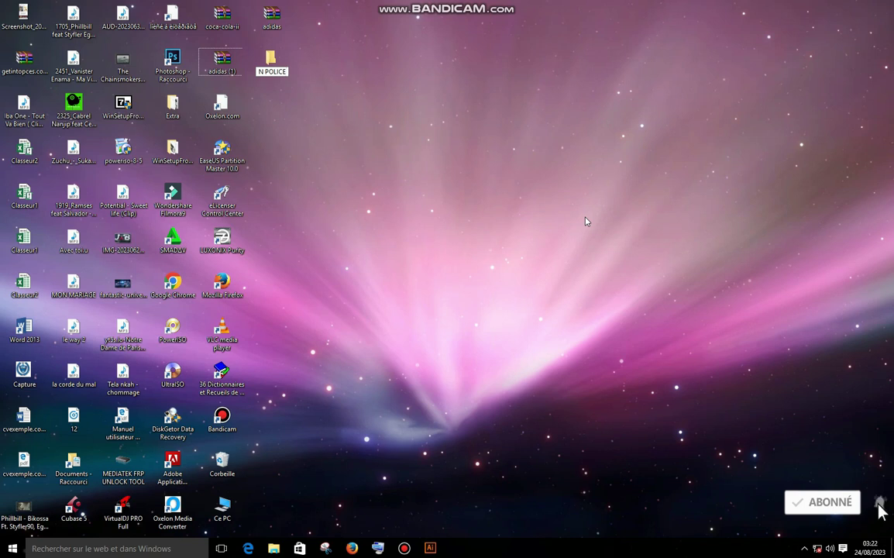
pyautogui.press('Return')
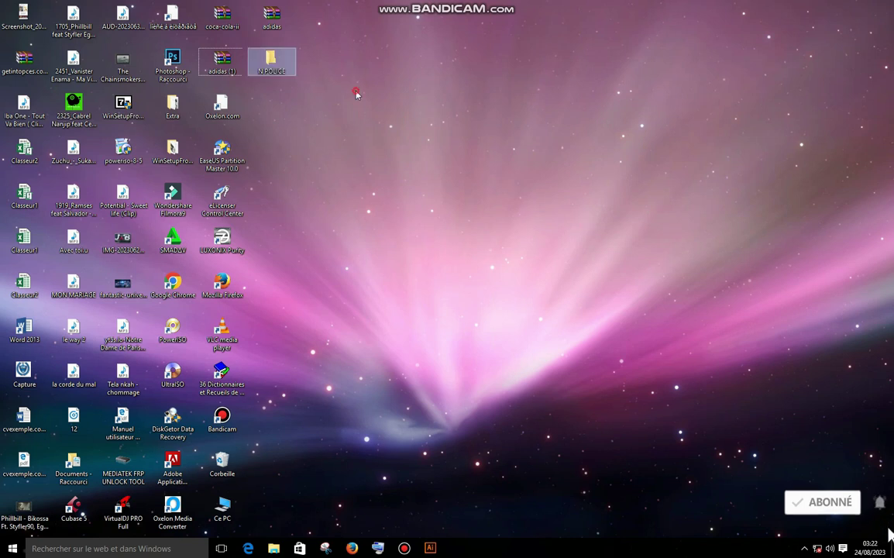
# - Move the adidas and coca-cola-ii archives into N POLICE and reposition the folder
pyautogui.keyDown('ctrl'); pyautogui.click(271, 17); pyautogui.keyUp('ctrl')
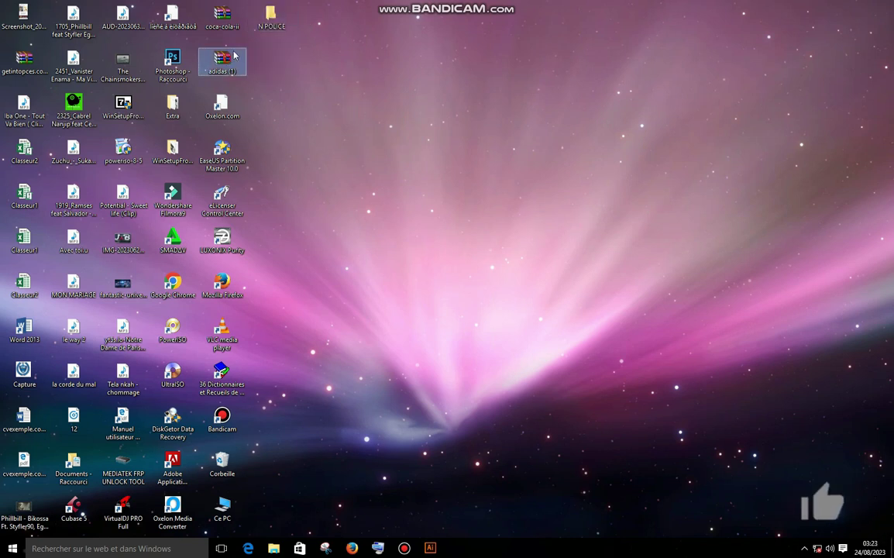
pyautogui.moveTo(243, 62); pyautogui.dragTo(272, 62)
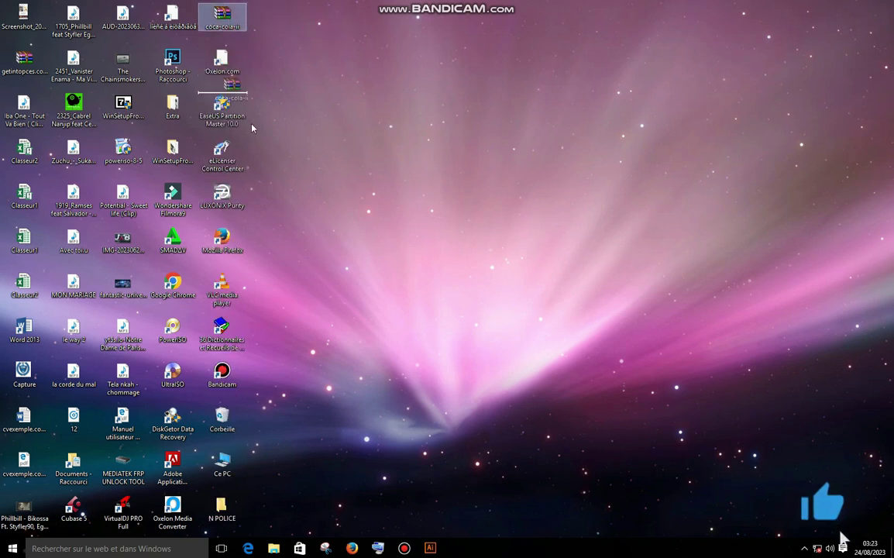
pyautogui.moveTo(229, 52); pyautogui.dragTo(227, 508)
pyautogui.moveTo(221, 463); pyautogui.dragTo(542, 209)
pyautogui.click(315, 206)
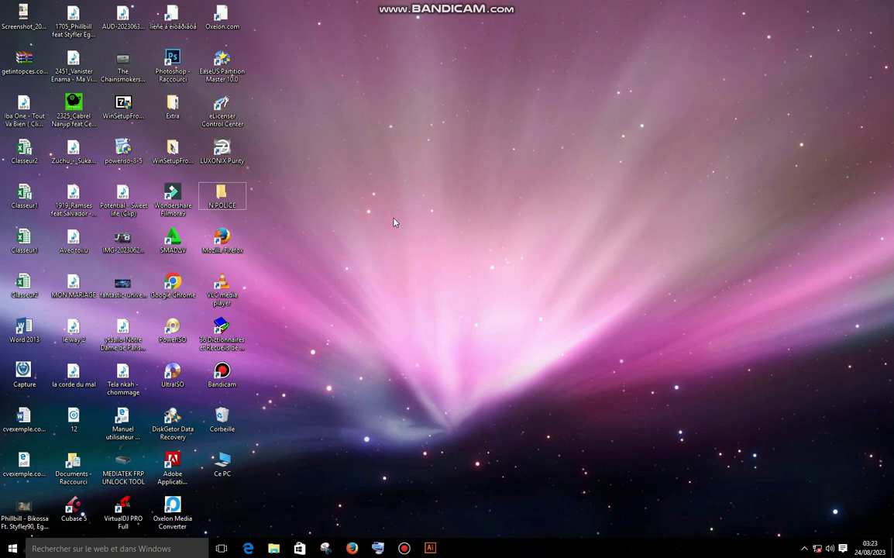
# - Open N POLICE and extract the coca-cola-ii archive to its own folder
pyautogui.moveTo(314, 209); pyautogui.dragTo(228, 197)
pyautogui.doubleClick(222, 194)
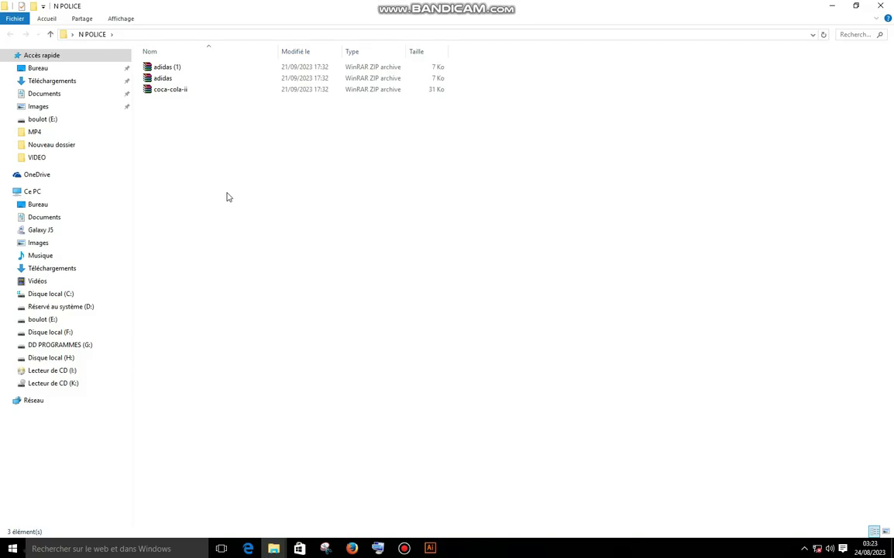
pyautogui.click(163, 92)
pyautogui.rightClick(165, 95)
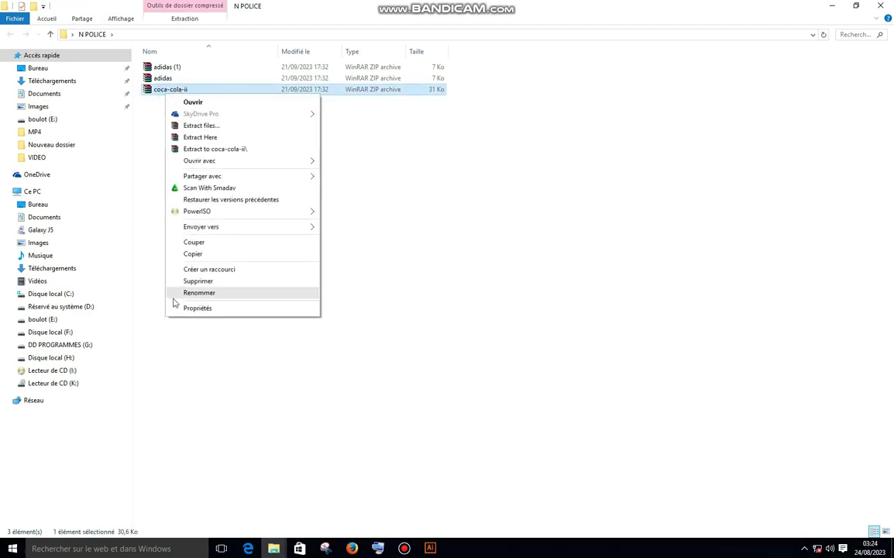
pyautogui.click(232, 150)
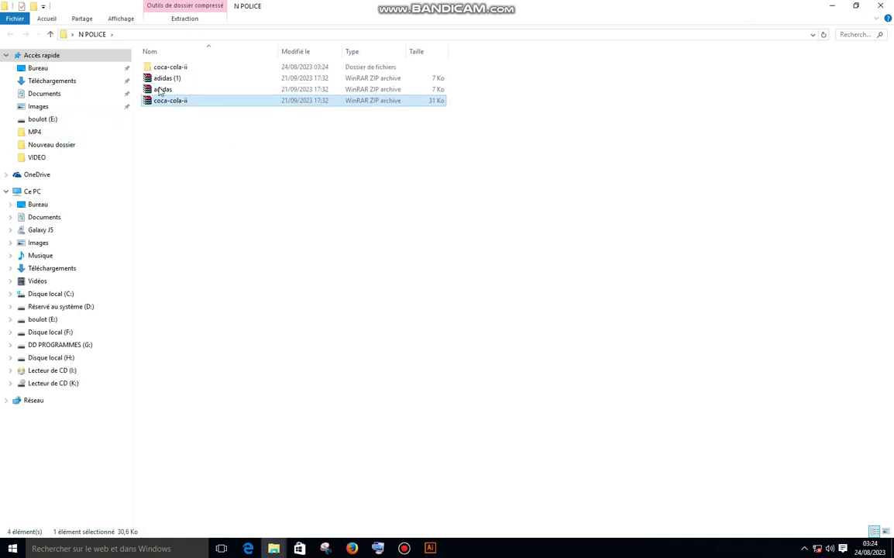
# - Open the extracted coca-cola-ii folder in a smaller window at the upper right
pyautogui.doubleClick(168, 67)
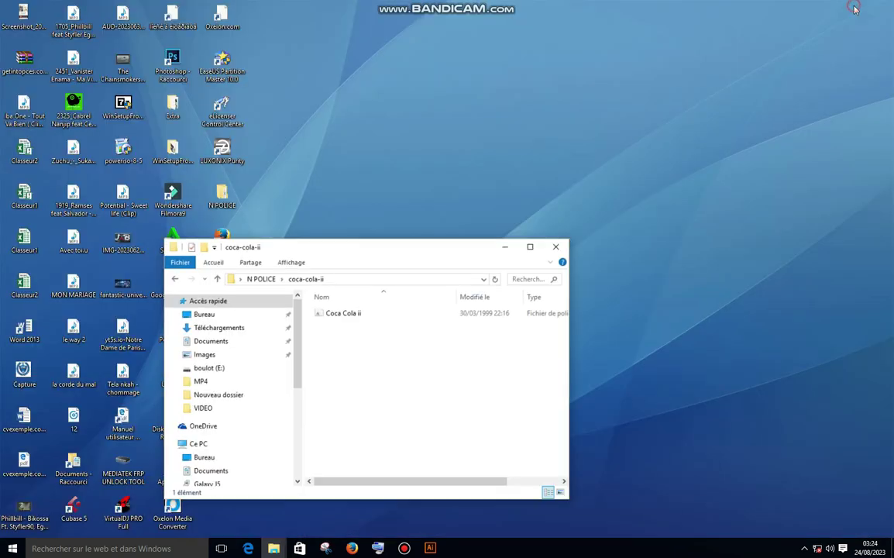
pyautogui.doubleClick(771, 9)
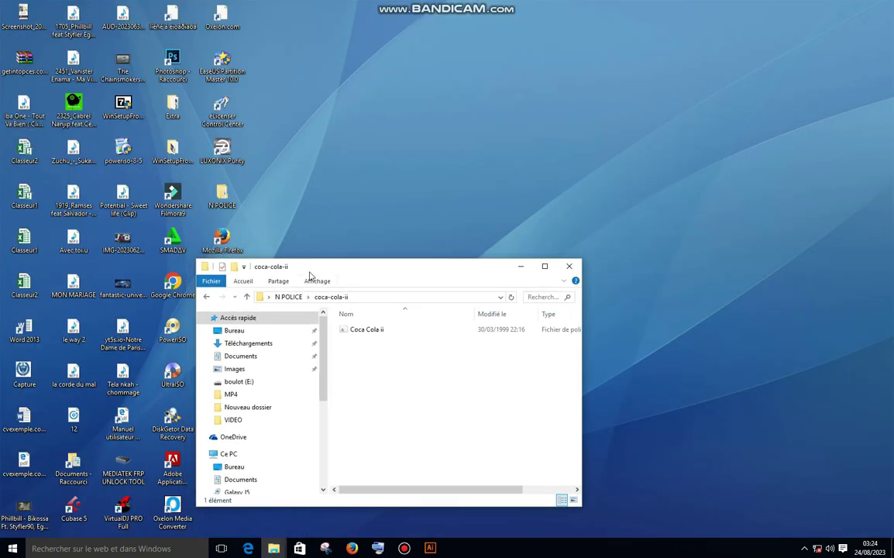
pyautogui.moveTo(309, 267); pyautogui.dragTo(609, 42)
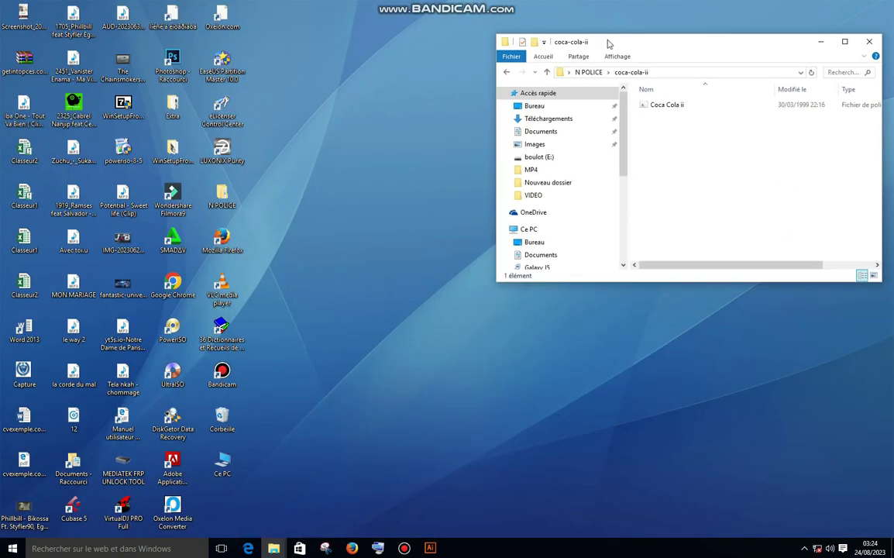
pyautogui.click(172, 107)
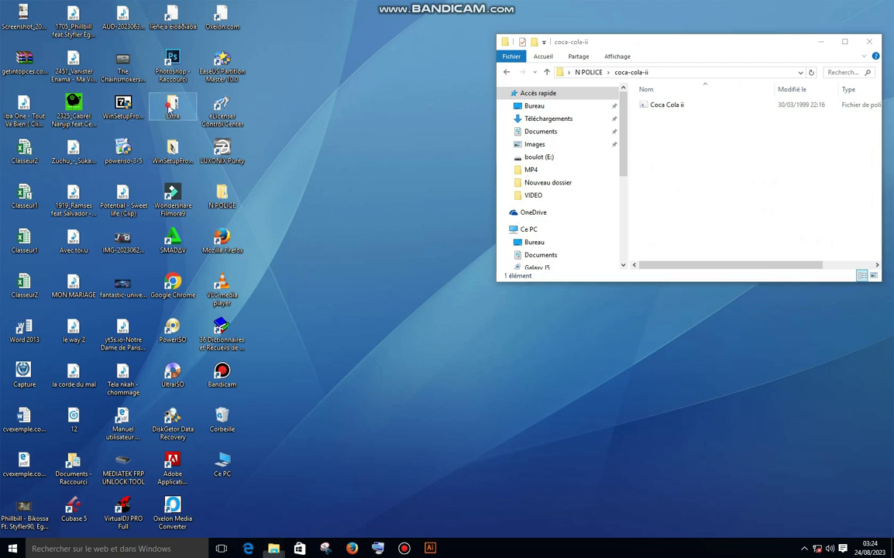
# - Navigate to This PC > Local Disk (C:) > Windows > Fonts
pyautogui.doubleClick(172, 107)
pyautogui.click(37, 196)
pyautogui.scroll(-5, 271, 155)
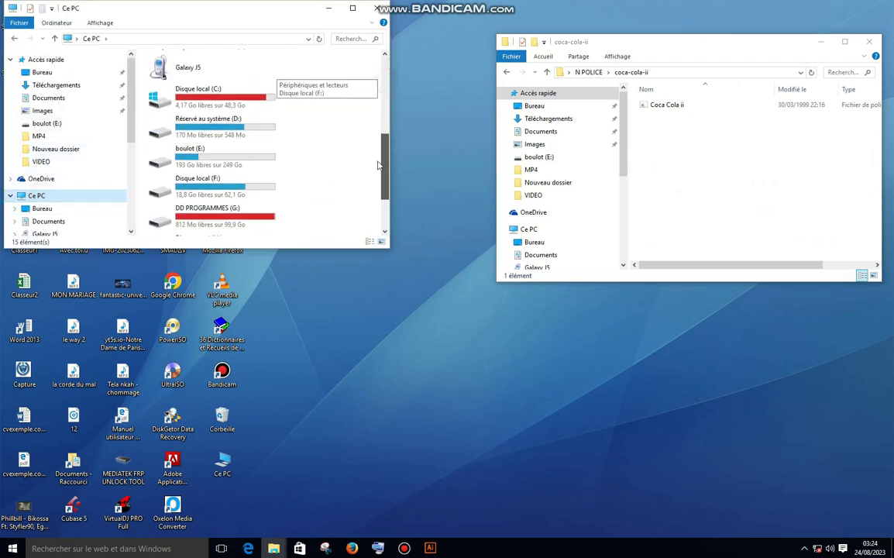
pyautogui.doubleClick(172, 103)
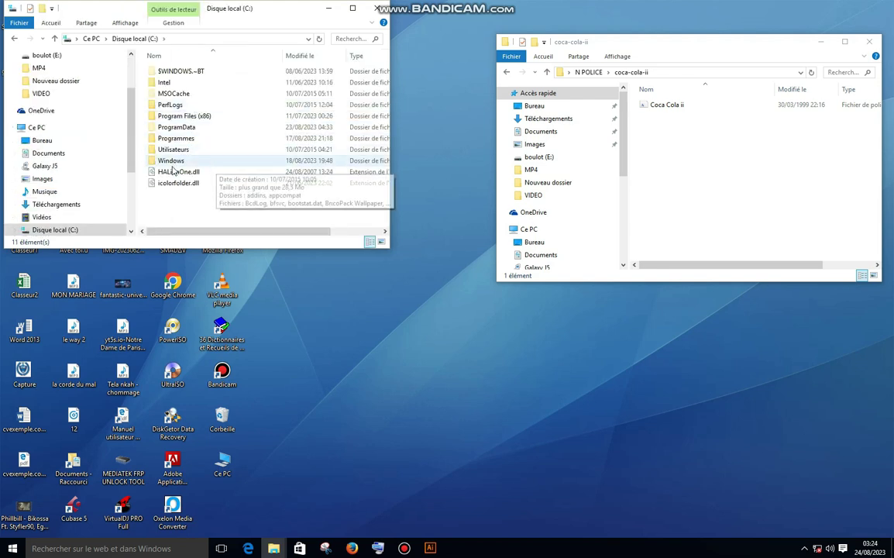
pyautogui.doubleClick(173, 160)
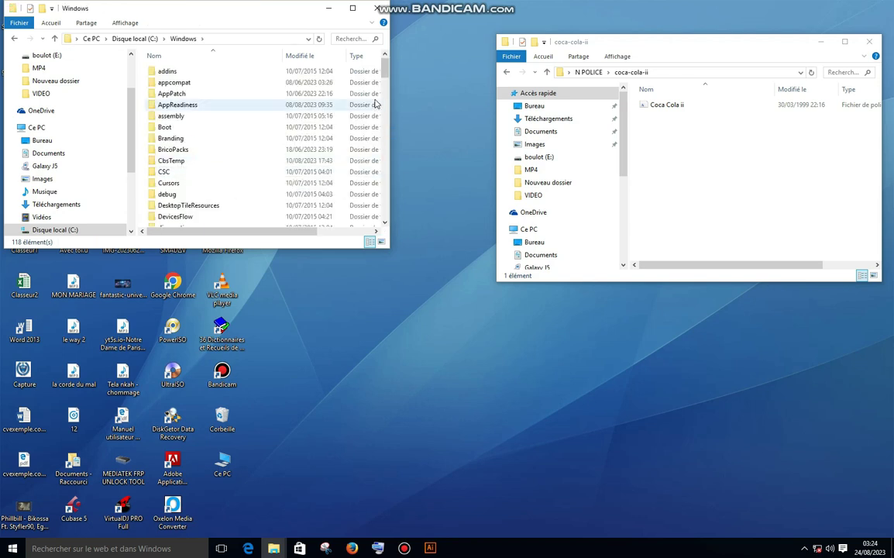
pyautogui.scroll(-3, 232, 140)
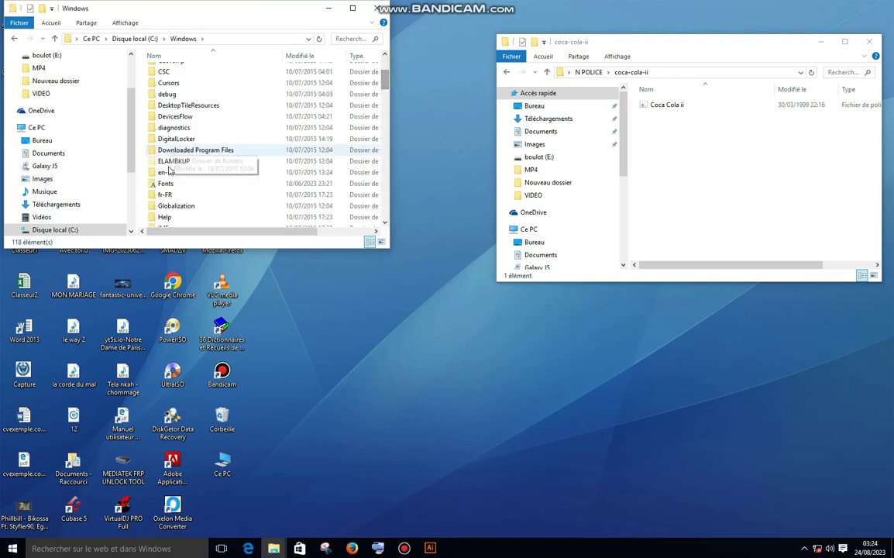
pyautogui.doubleClick(165, 185)
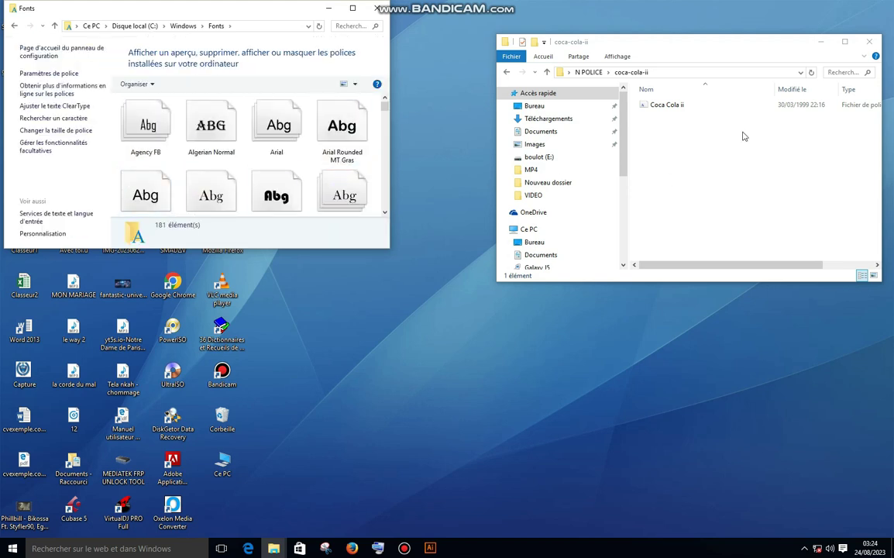
# - Drag Coca Cola ii into Fonts to install it, then go back to N POLICE
pyautogui.click(655, 108)
pyautogui.moveTo(656, 108); pyautogui.dragTo(380, 167)
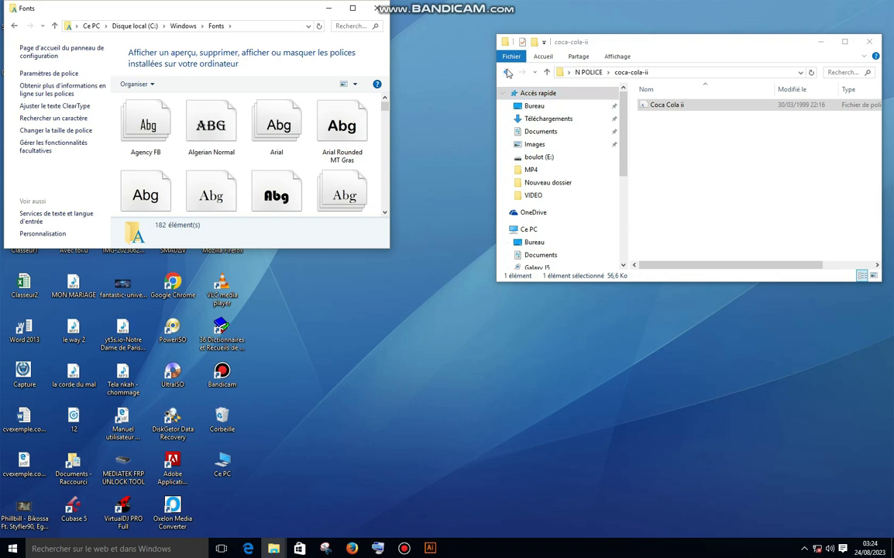
pyautogui.click(506, 71)
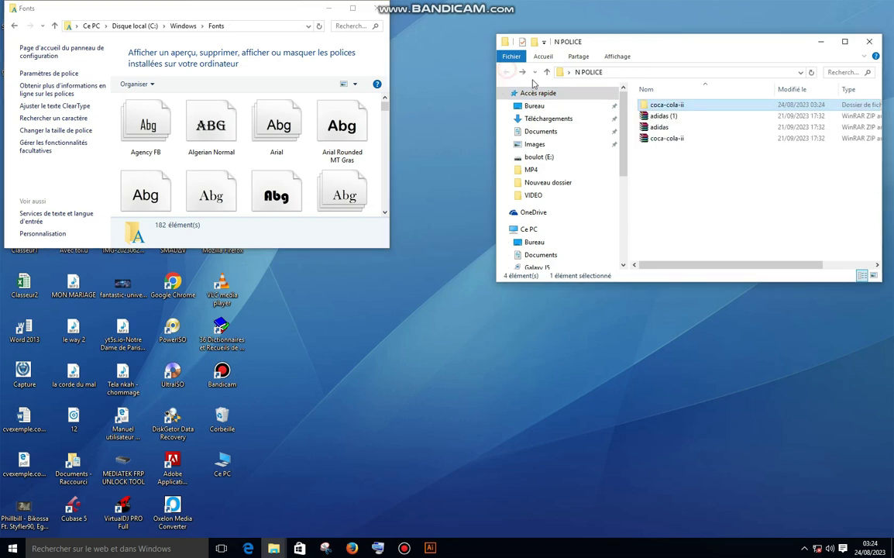
# - Extract the adidas (1) archive and install its ADISPORT font into Windows Fonts
pyautogui.rightClick(654, 118)
pyautogui.click(705, 170)
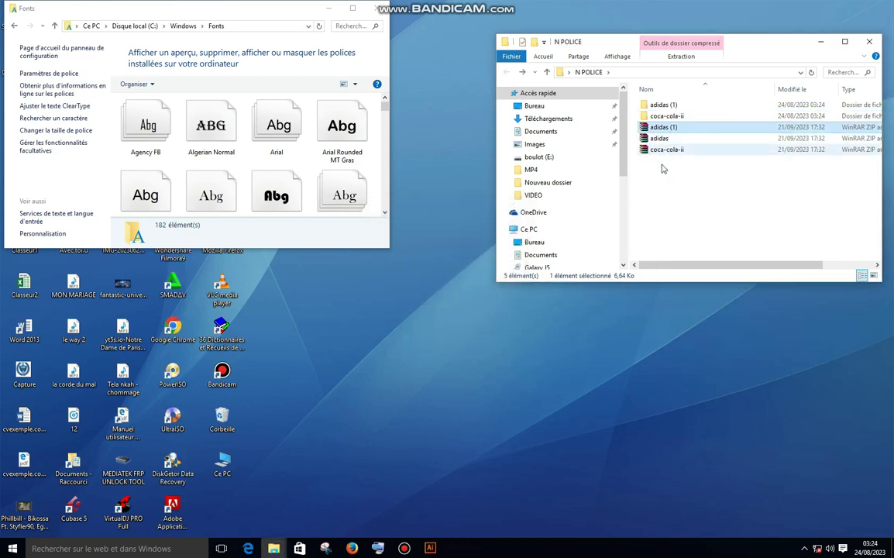
pyautogui.doubleClick(664, 105)
pyautogui.moveTo(692, 155); pyautogui.dragTo(621, 177)
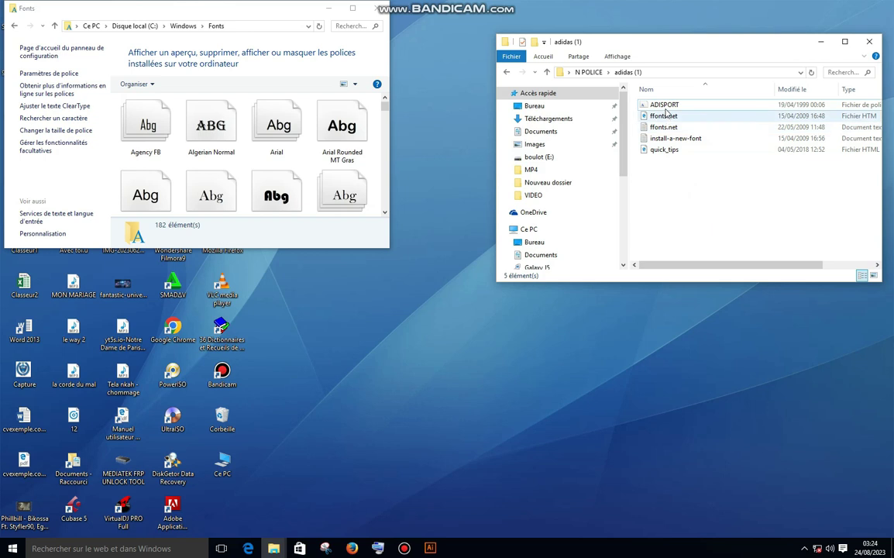
pyautogui.moveTo(664, 105)
pyautogui.mouseDown()
pyautogui.moveTo(433, 161)
pyautogui.moveTo(364, 158)
pyautogui.mouseUp()
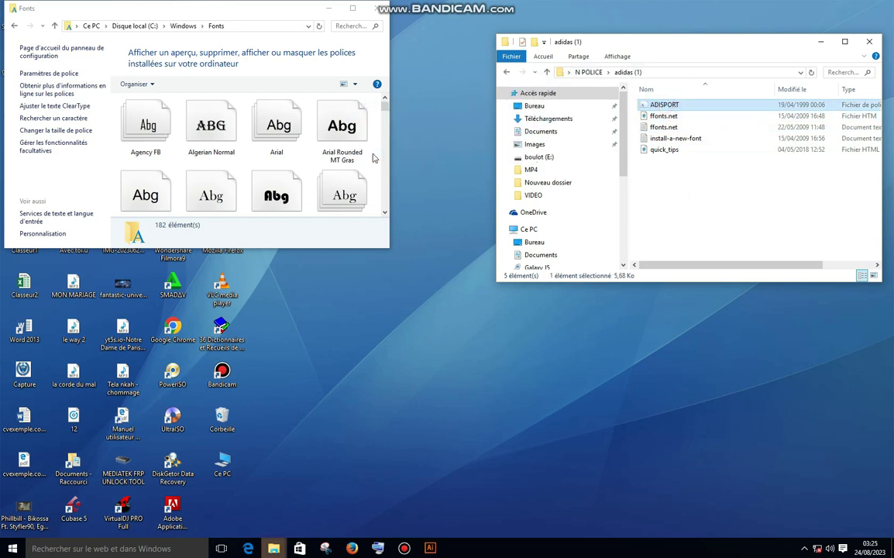
# - Close the adidas (1) and Fonts windows and return to Illustrator
pyautogui.click(870, 42)
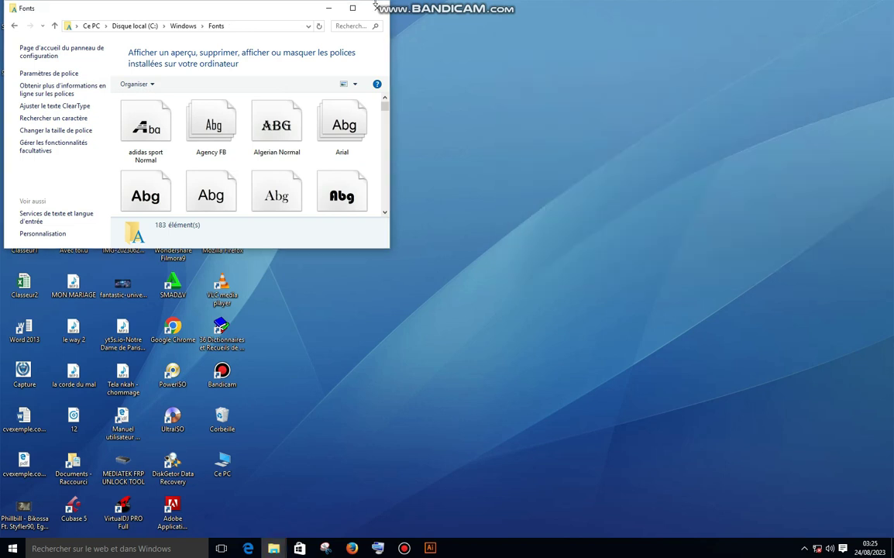
pyautogui.click(379, 9)
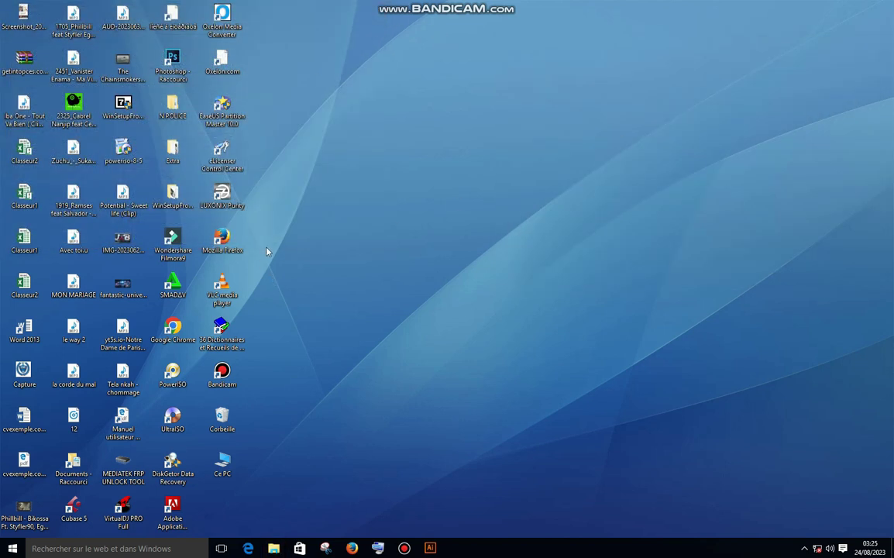
pyautogui.click(430, 548)
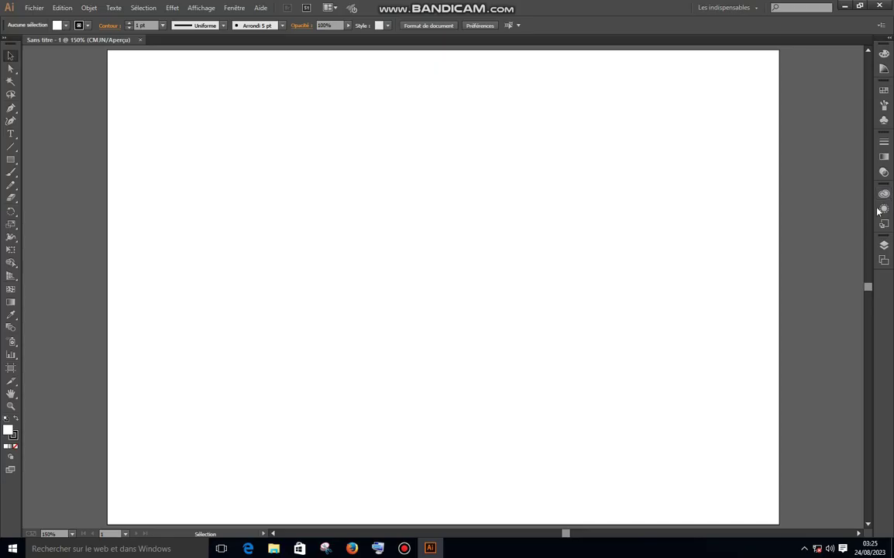
# - Type 'Coca Cola' on the artboard and give it a dark red fill
pyautogui.click(11, 133)
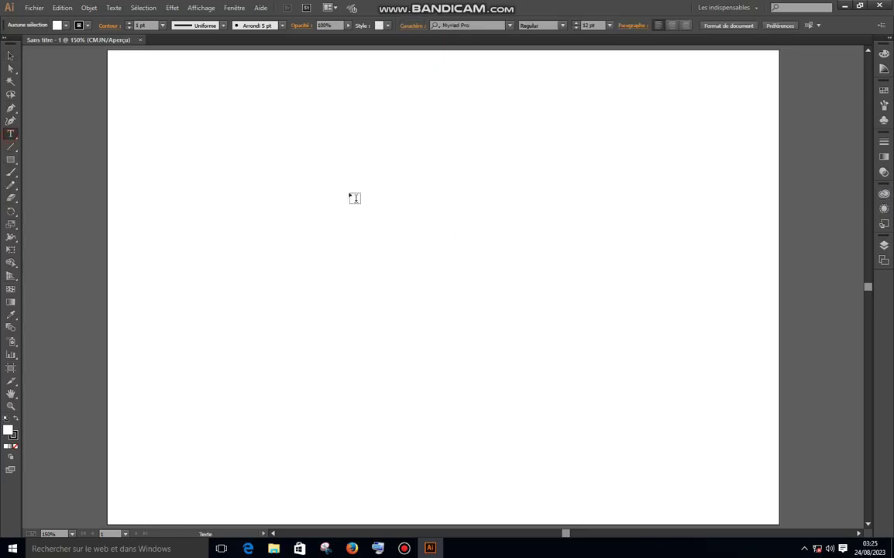
pyautogui.click(301, 190)
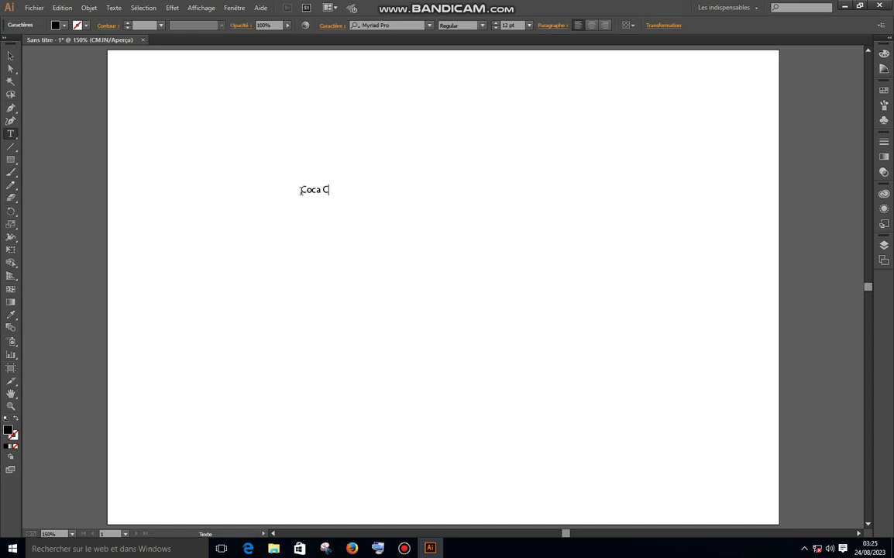
pyautogui.write('Coca Cola')
pyautogui.moveTo(350, 189); pyautogui.dragTo(299, 189)
pyautogui.click(58, 25)
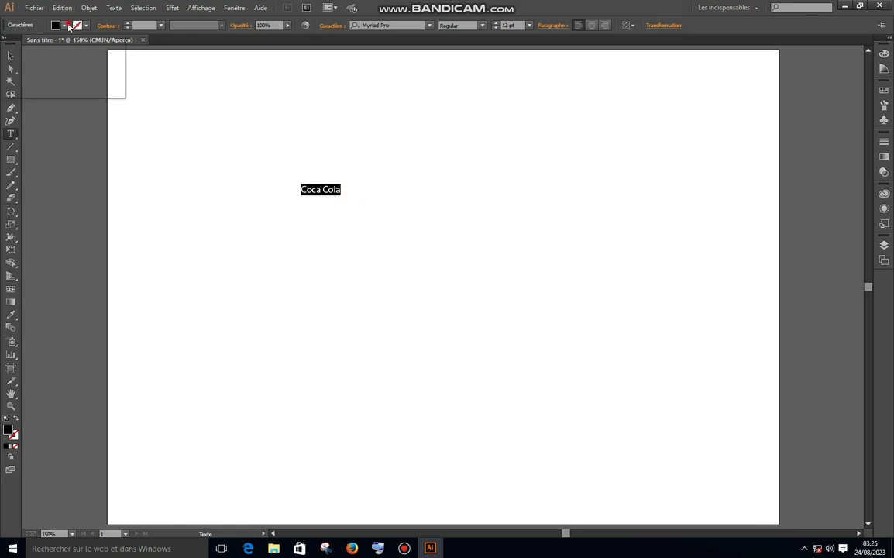
pyautogui.click(80, 43)
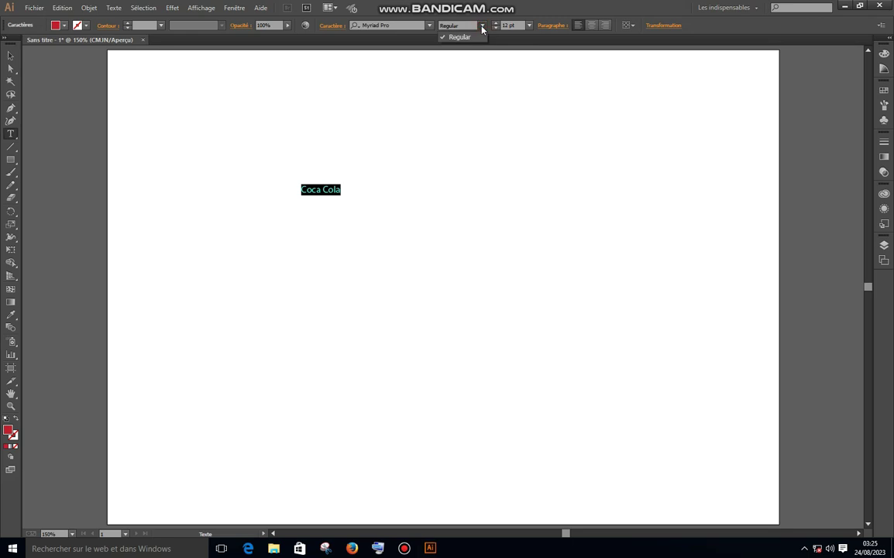
# - Browse the font list without changing font, then reselect the Coca Cola text to resize it
pyautogui.click(430, 26)
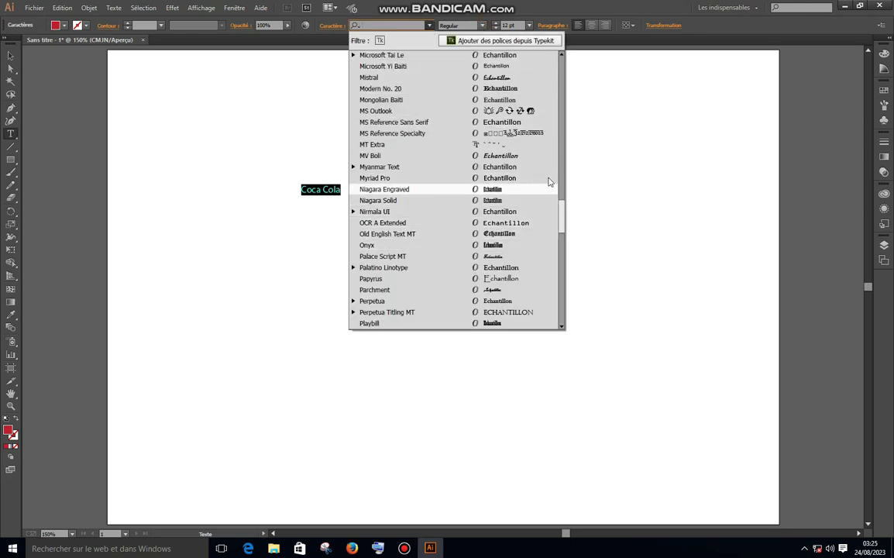
pyautogui.click(620, 149)
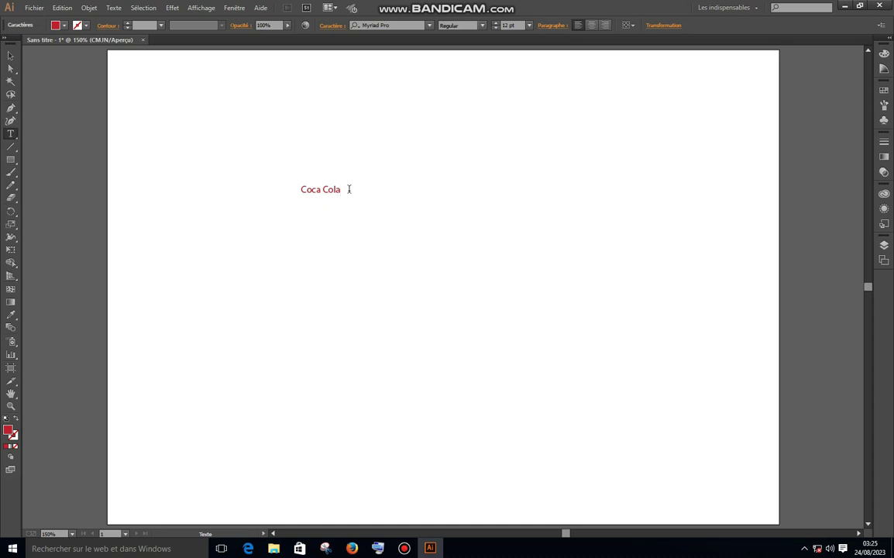
pyautogui.moveTo(348, 189); pyautogui.dragTo(238, 188)
pyautogui.click(496, 24)
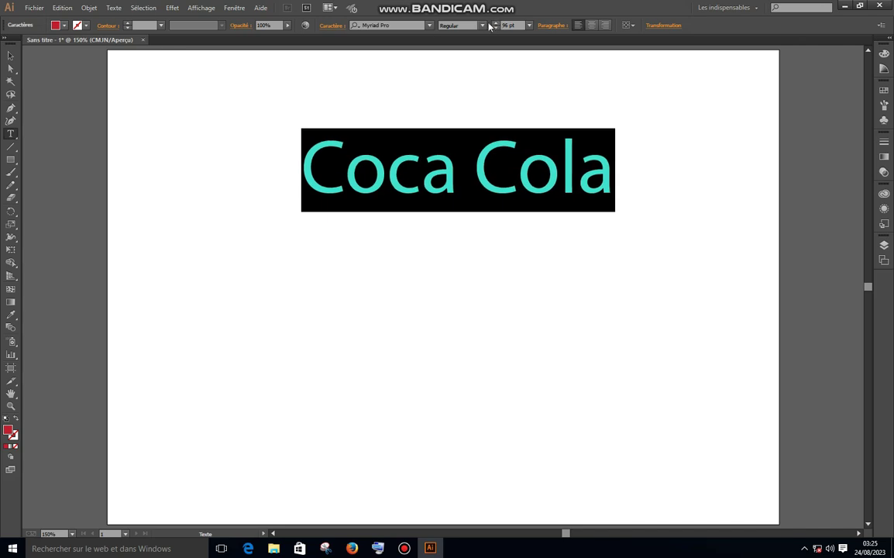
# - Apply the Coca Cola ii font to the text via a 'coc' search, then deselect it
pyautogui.click(430, 26)
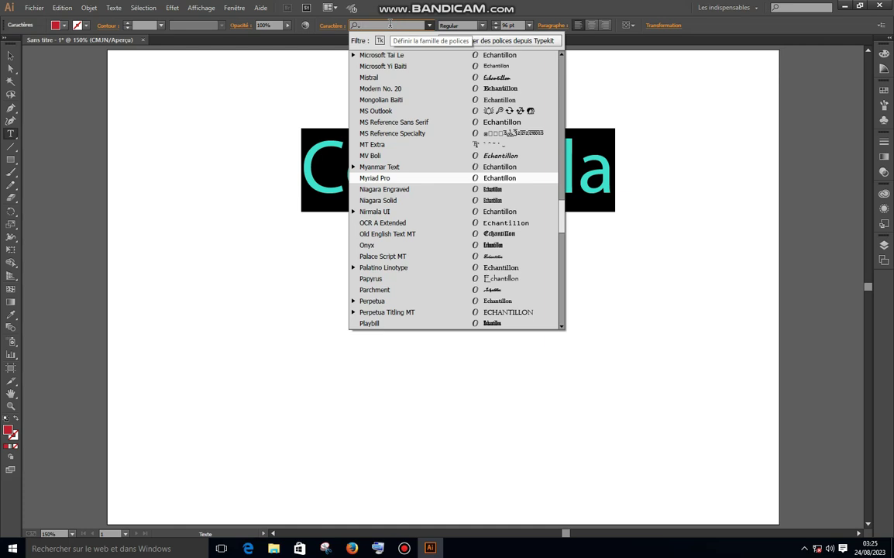
pyautogui.write('c')
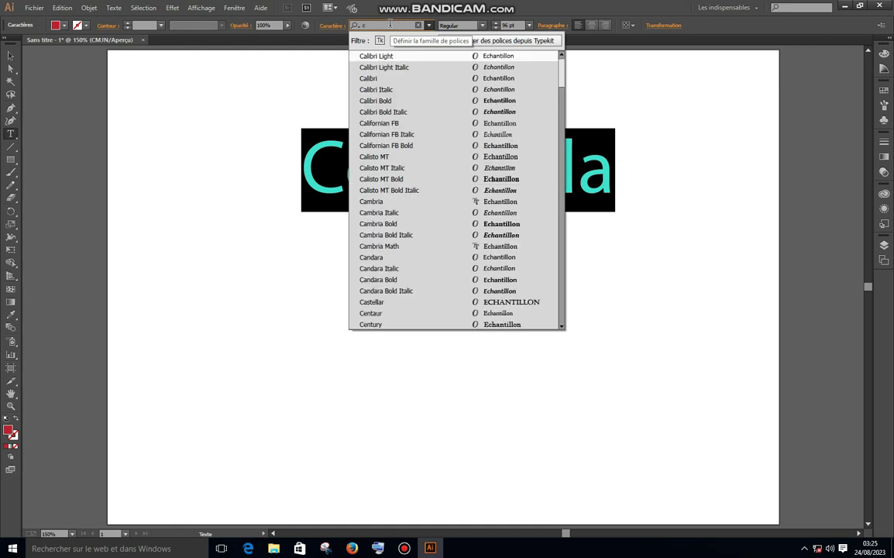
pyautogui.write('oc')
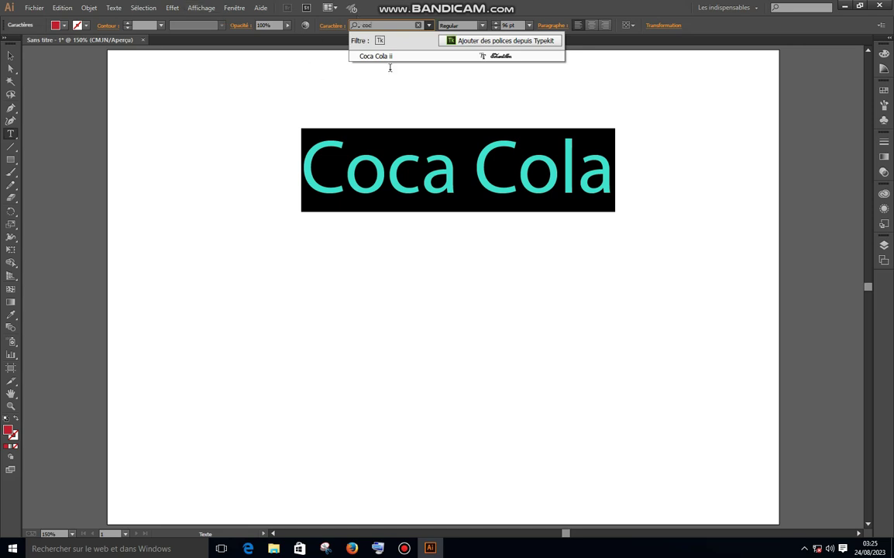
pyautogui.click(393, 57)
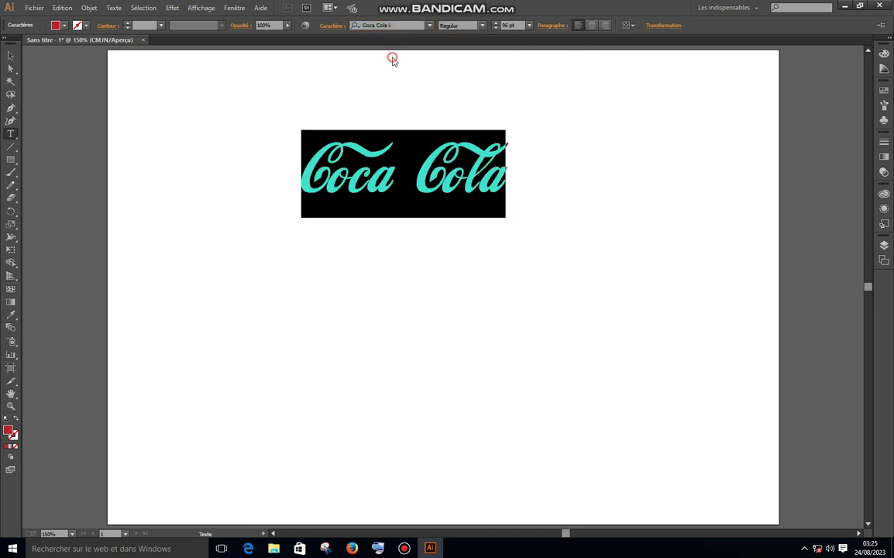
pyautogui.click(400, 183)
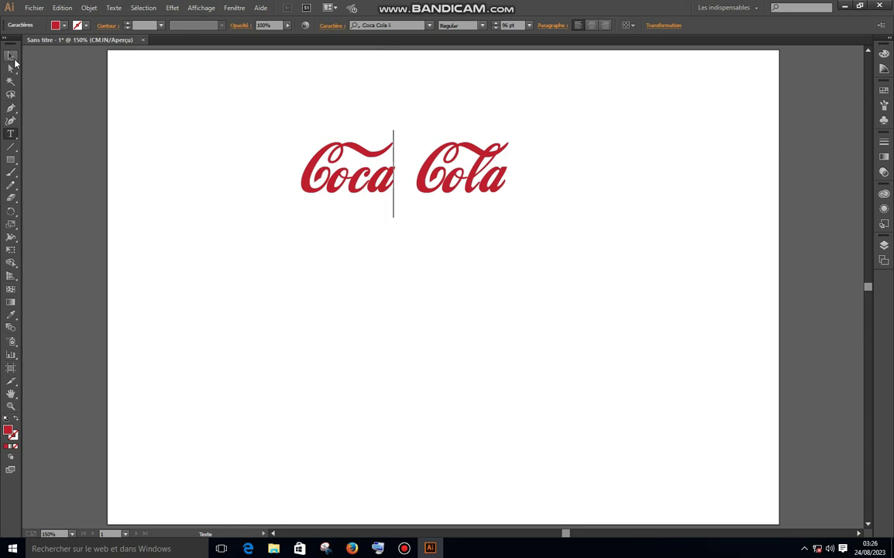
# - Scale the red Coca Cola text up from a corner and drag it to the artboard's top
pyautogui.click(11, 57)
pyautogui.moveTo(303, 217); pyautogui.dragTo(155, 345)
pyautogui.moveTo(437, 270); pyautogui.dragTo(500, 201)
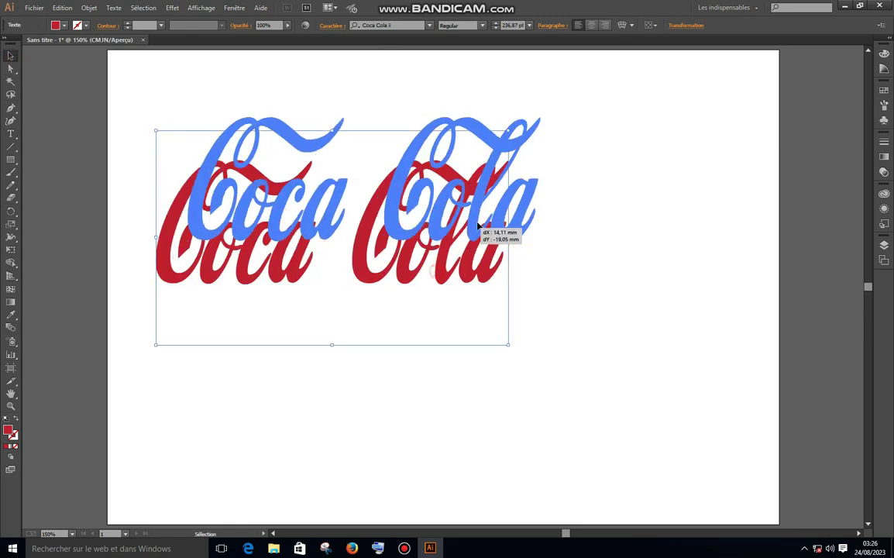
pyautogui.click(426, 373)
pyautogui.press('t')
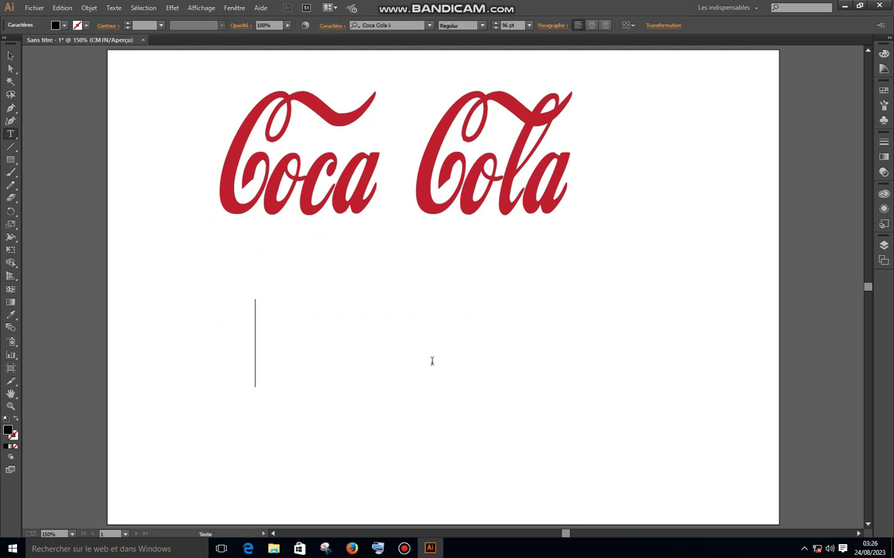